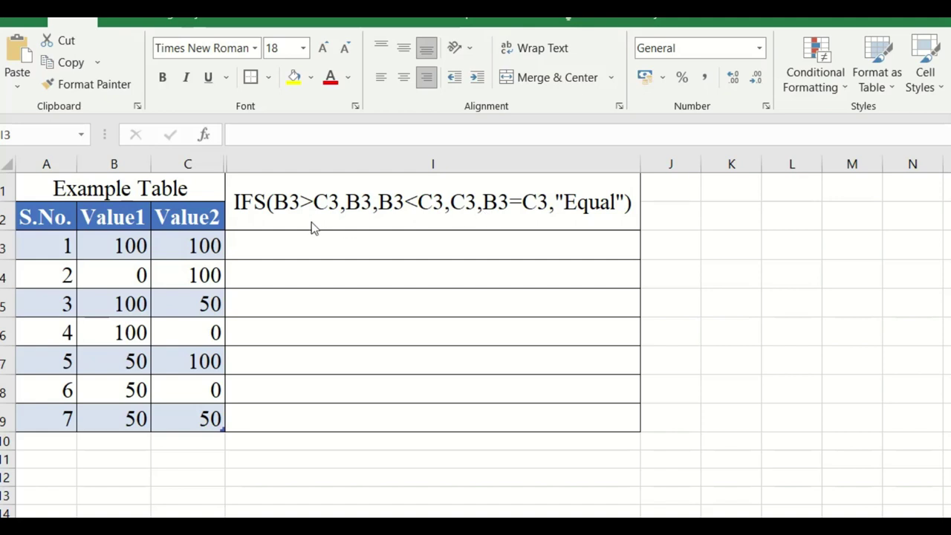
drag(256, 246, 256, 417)
click(256, 246)
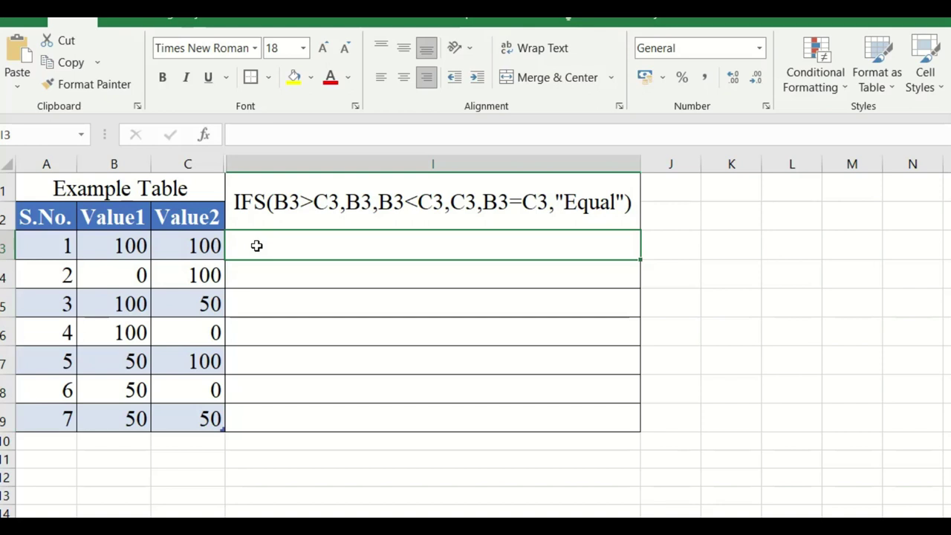
text(=)
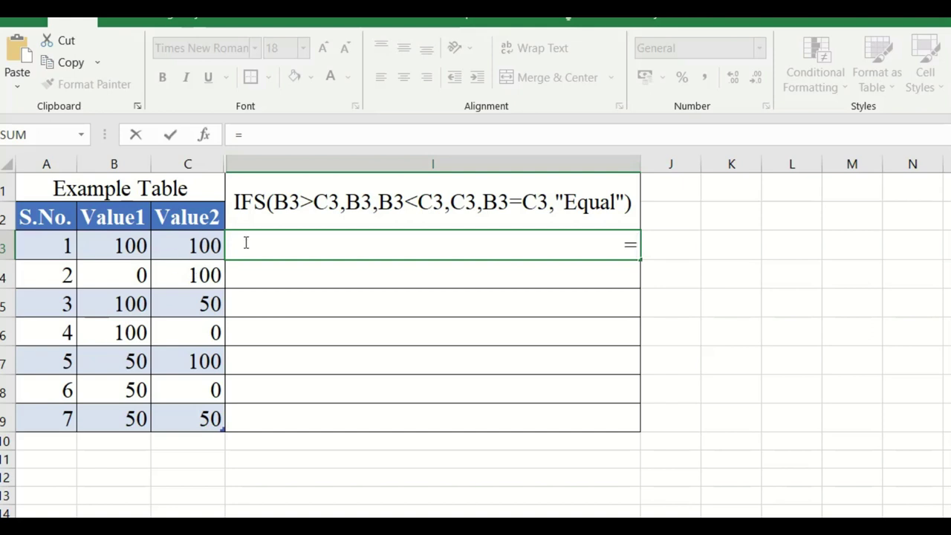
text(if)
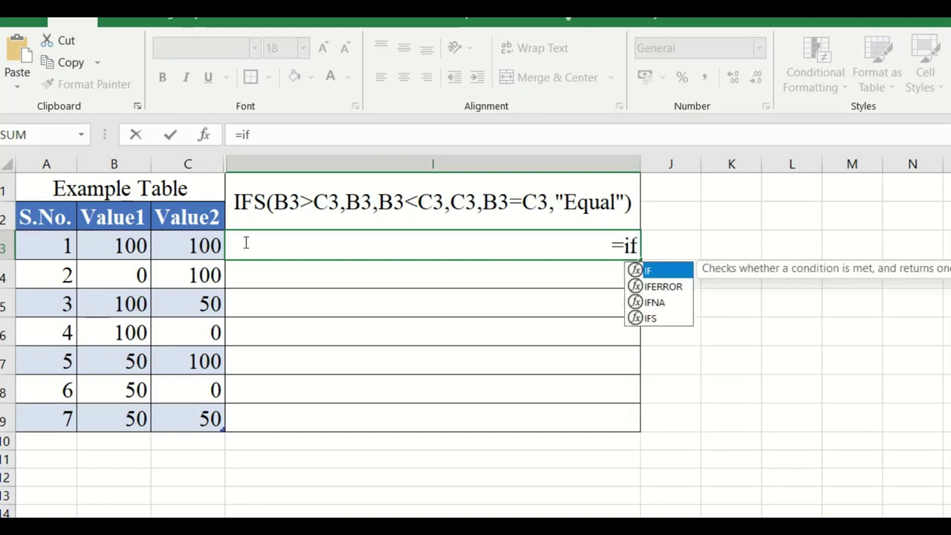
text(s)
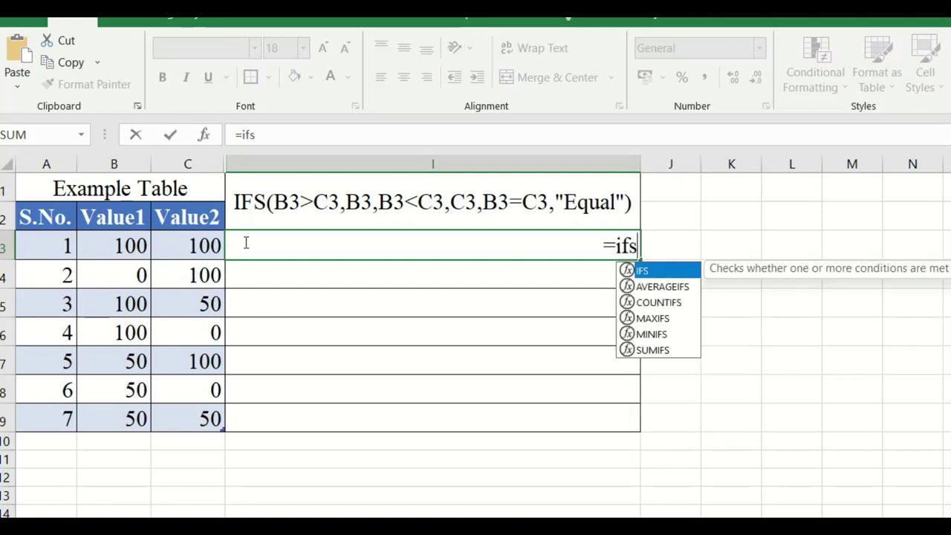
text(()
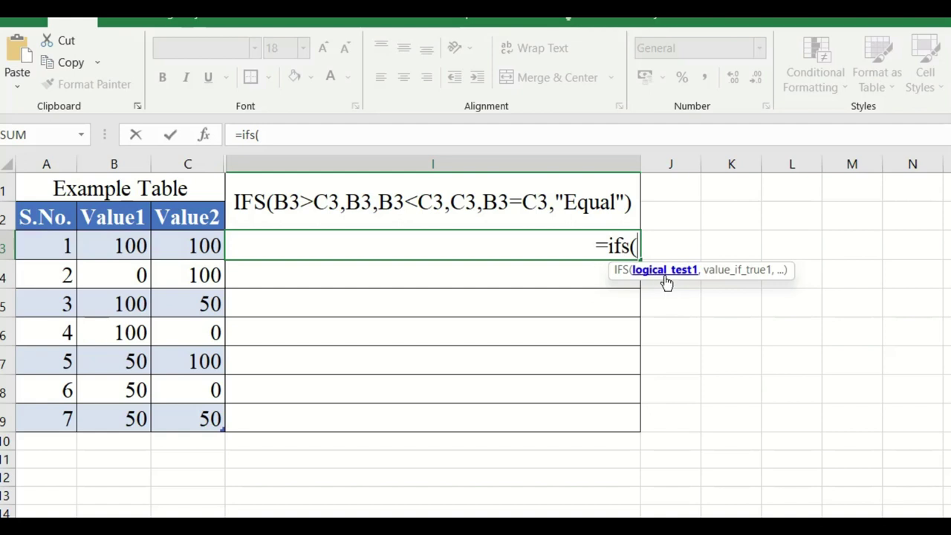
click(127, 247)
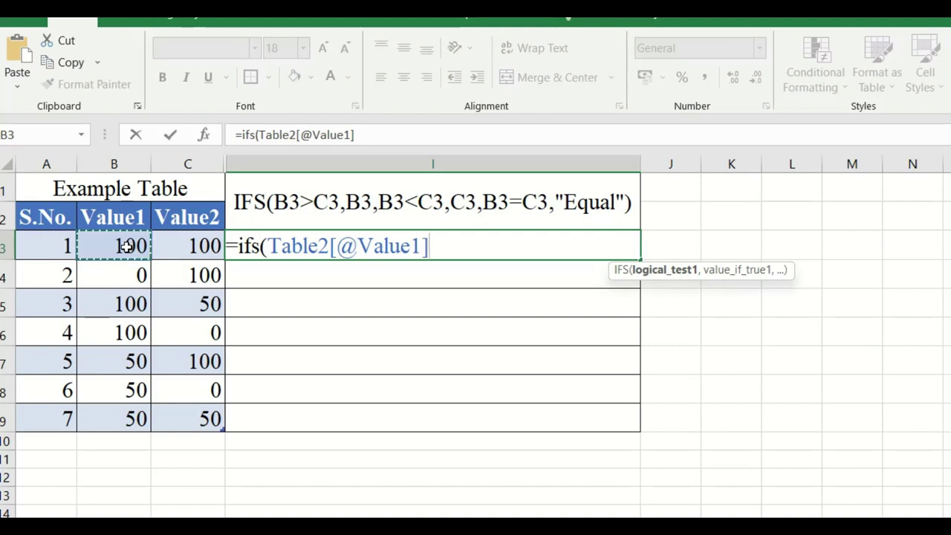
text(>)
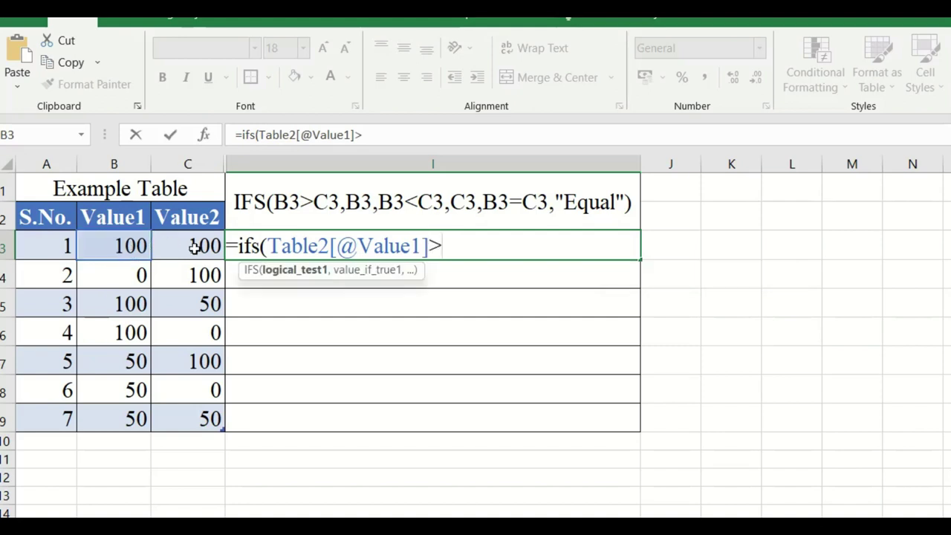
click(199, 248)
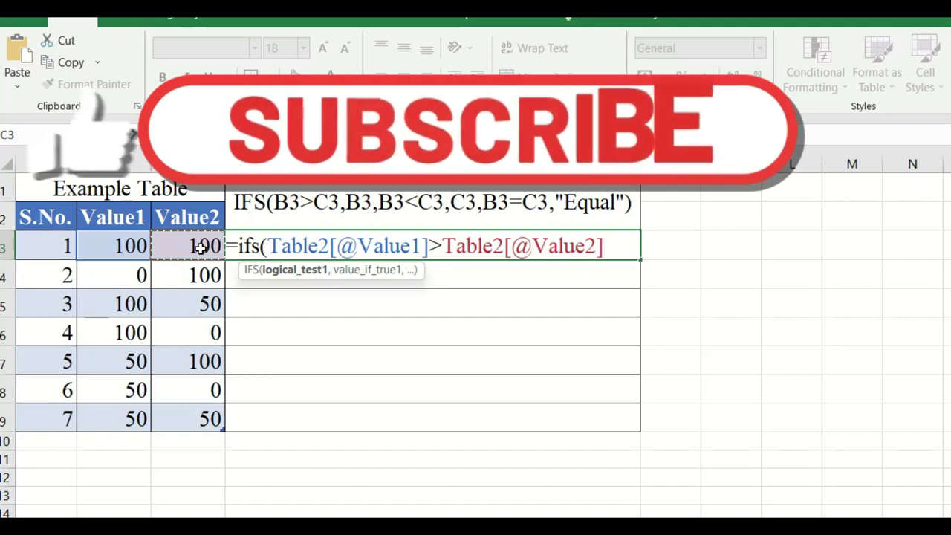
text(,)
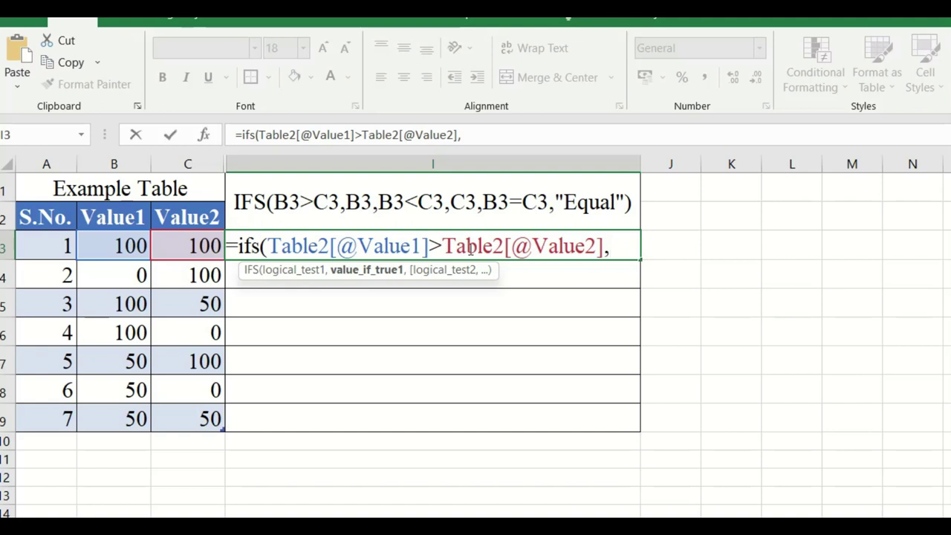
click(141, 245)
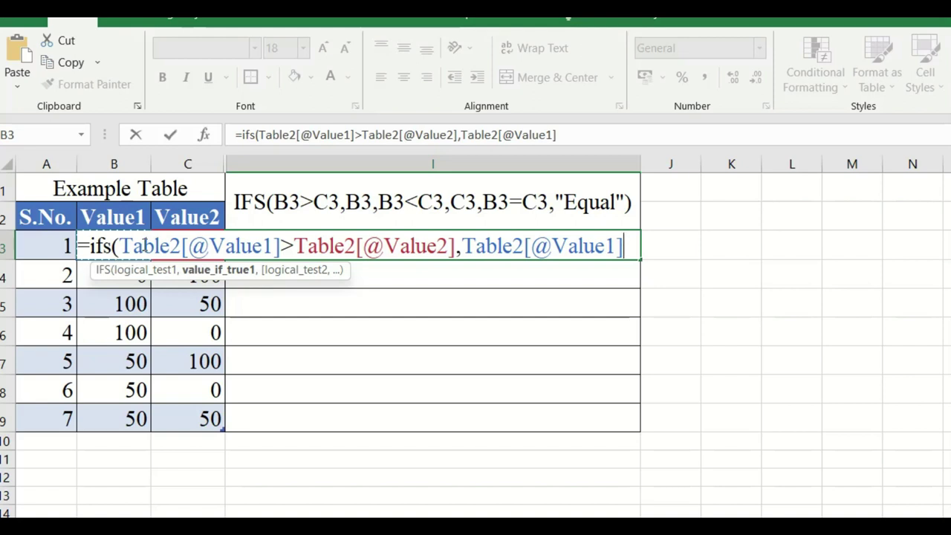
text(,)
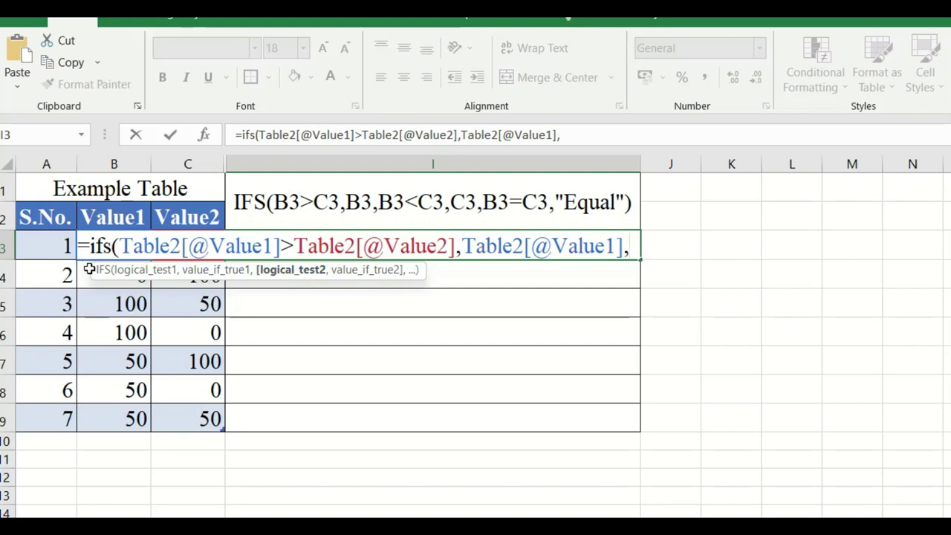
click(63, 249)
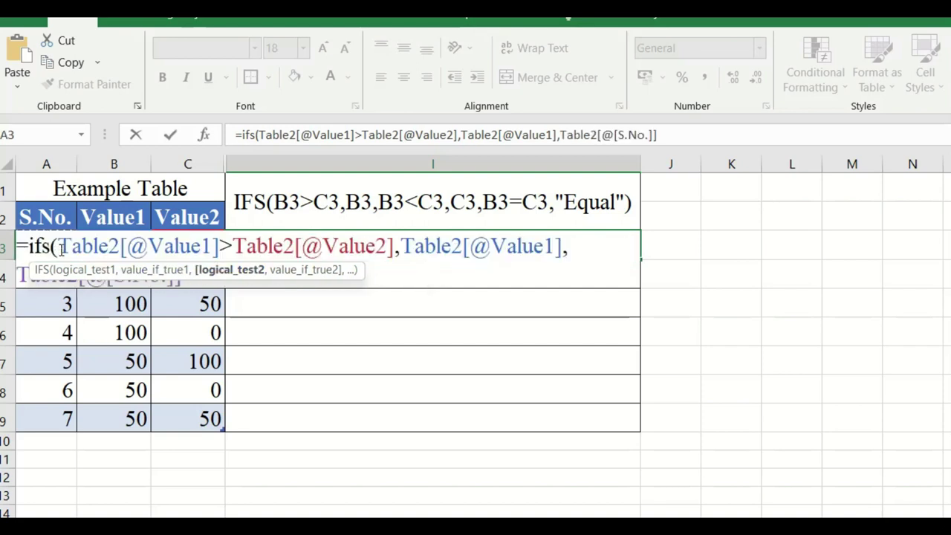
key(Right)
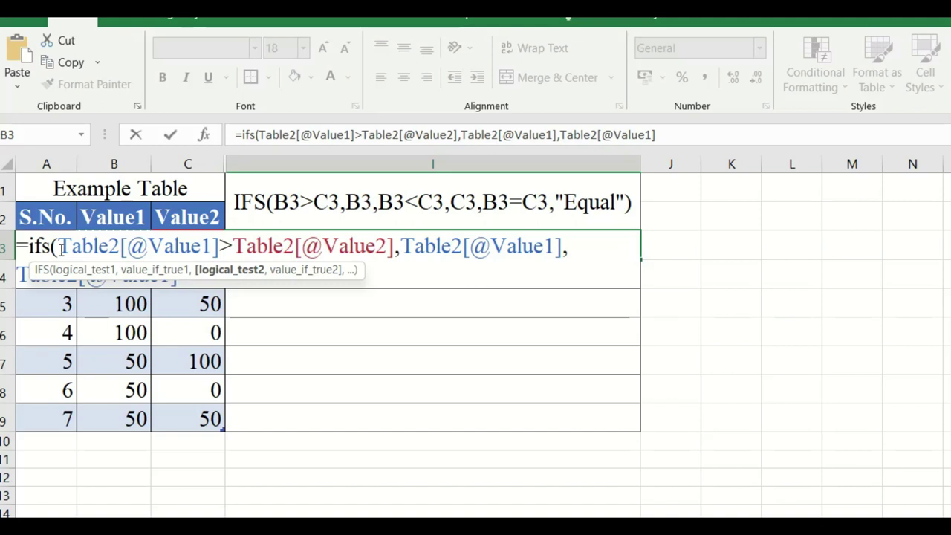
text(<)
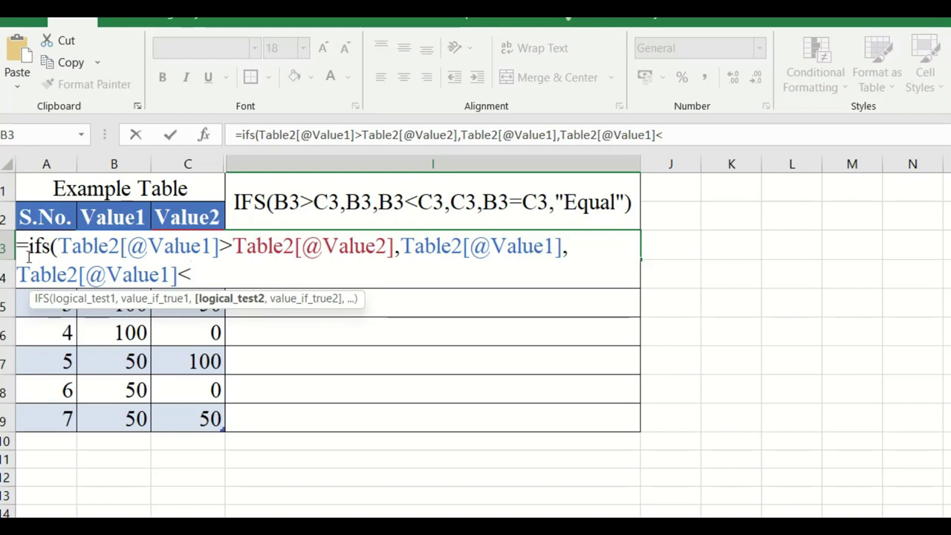
click(195, 315)
key(Up)
key(Up)
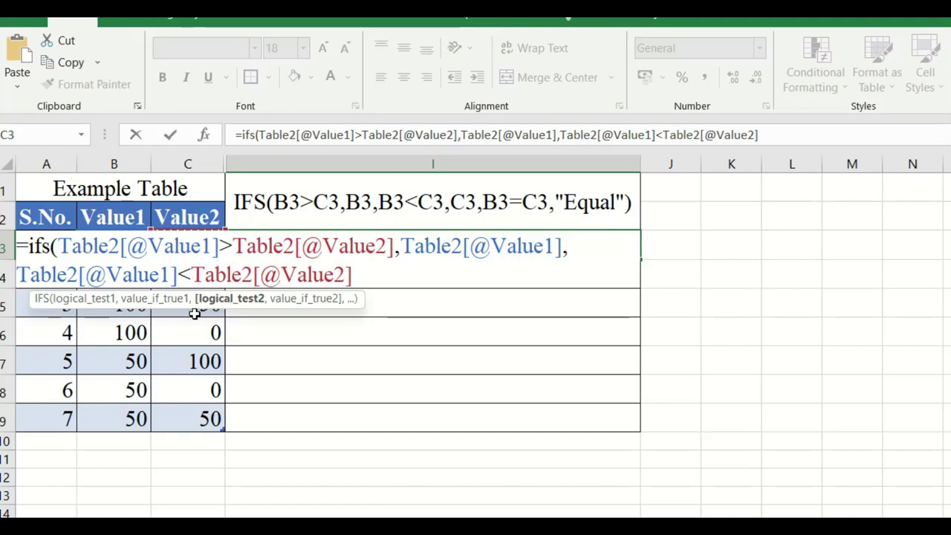
text(,)
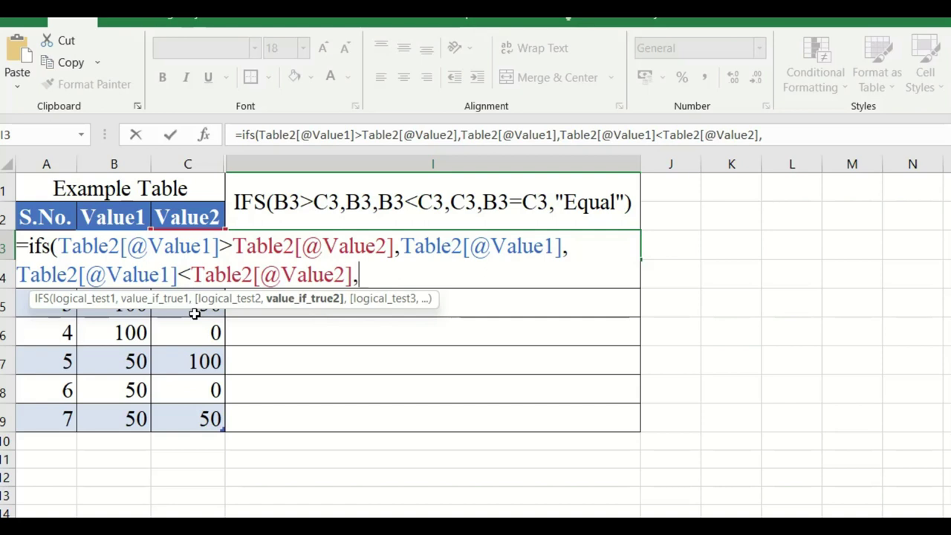
Step: Complete the formula with C3,B3=C3,"Equal")) and enter it, so I3 shows Equal
text(C3)
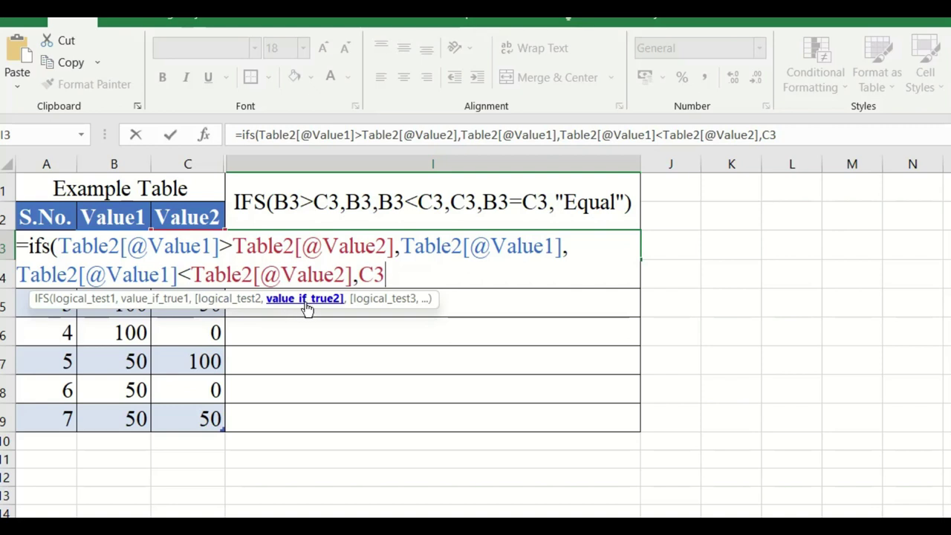
text(,)
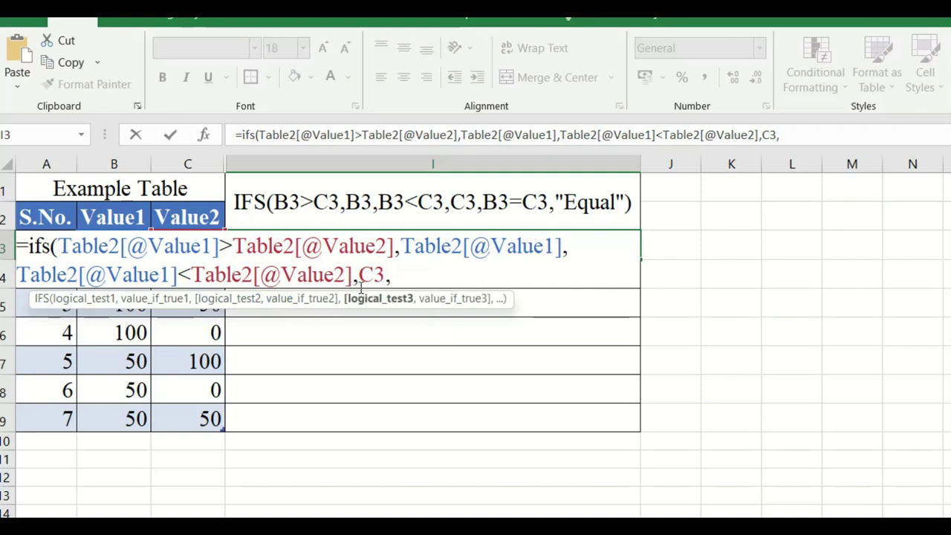
text(B3)
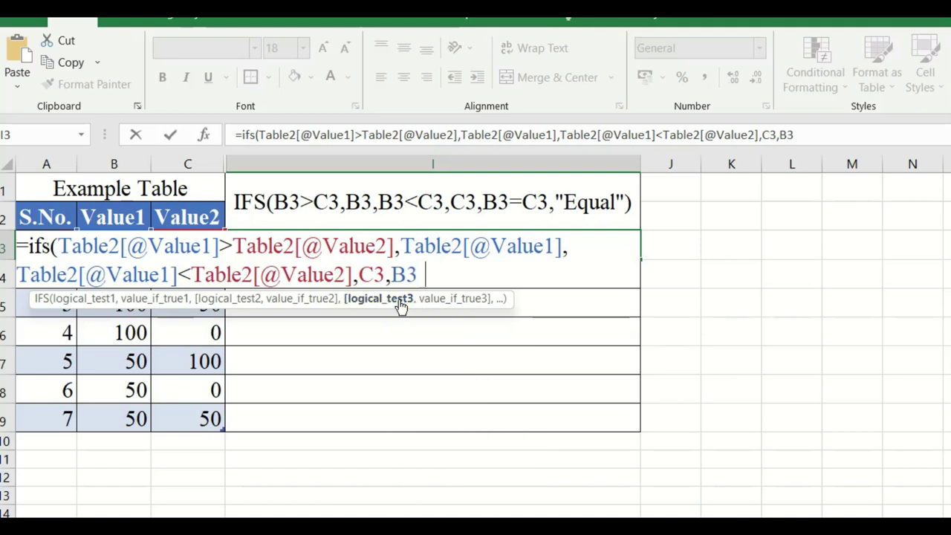
text(=C3)
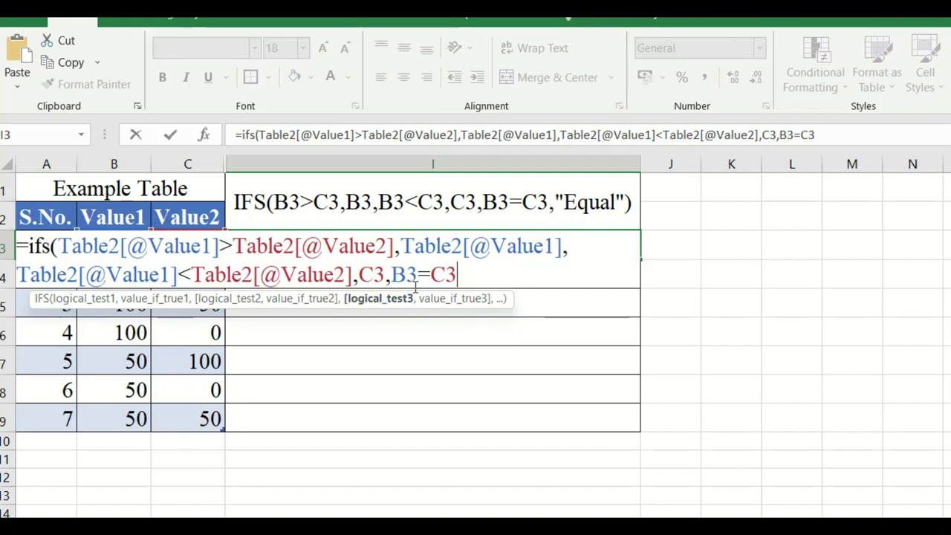
text(,)
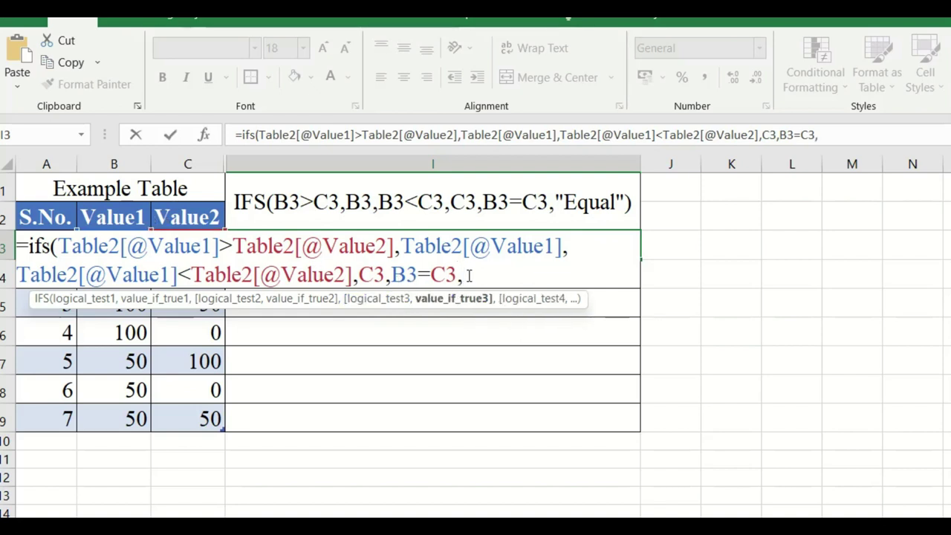
text(")
text(Equal")
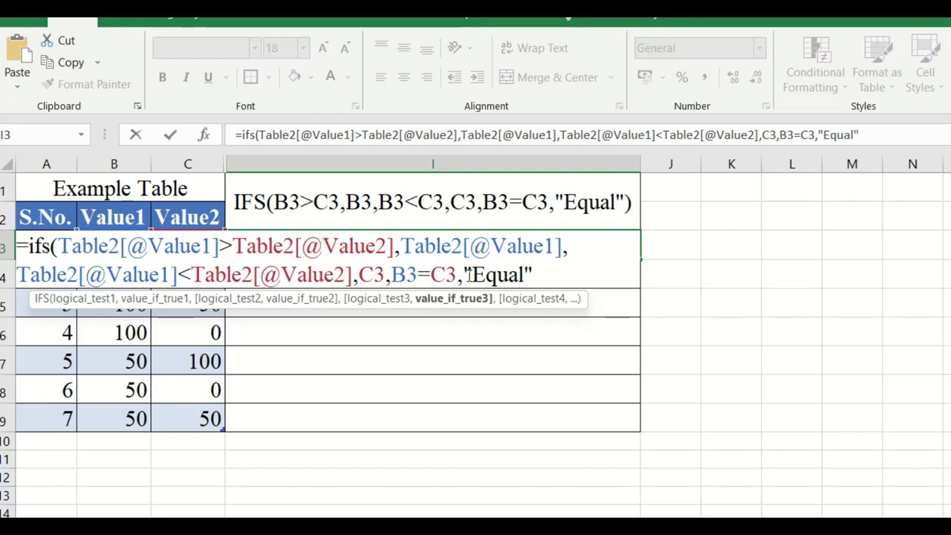
text())
key(Return)
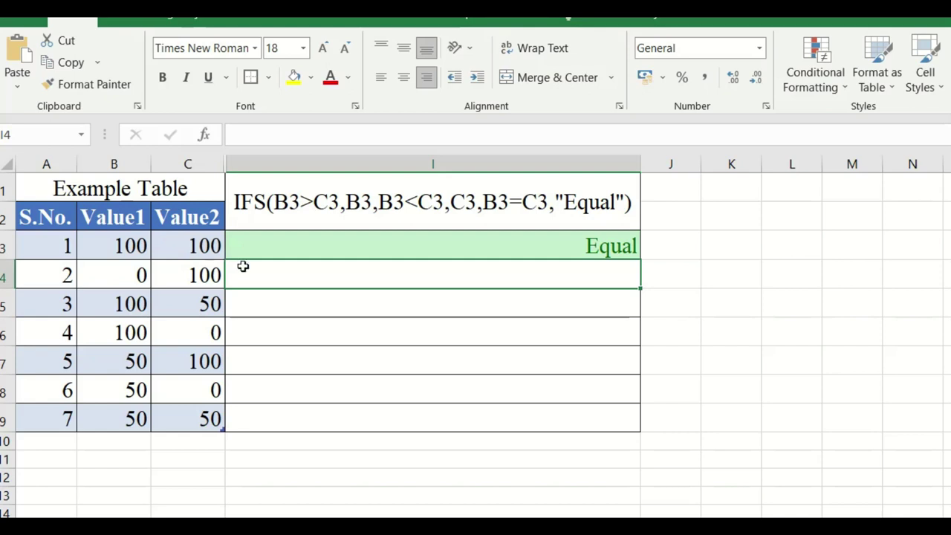
Step: Fill the I3 formula down to I9, giving 100, 100, 100, 100, 50 and Equal
click(603, 247)
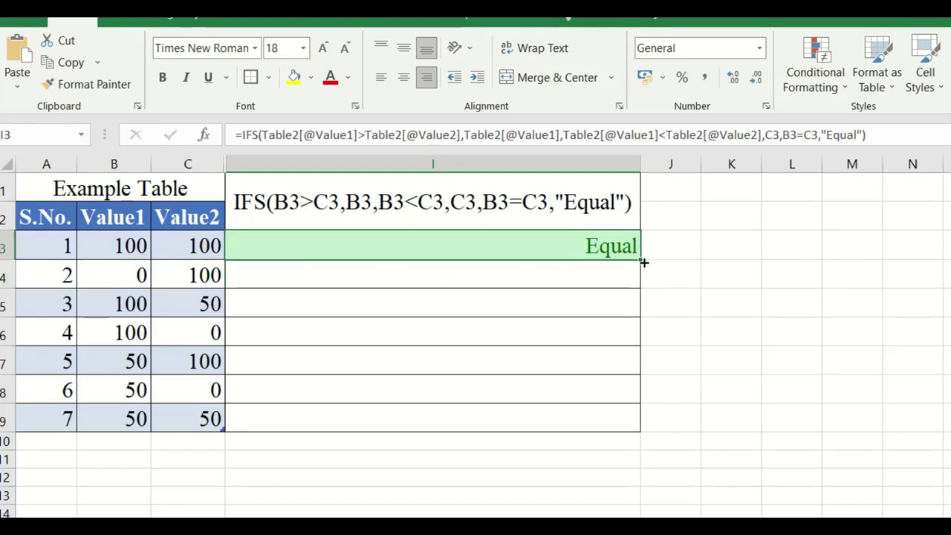
drag(640, 262, 645, 422)
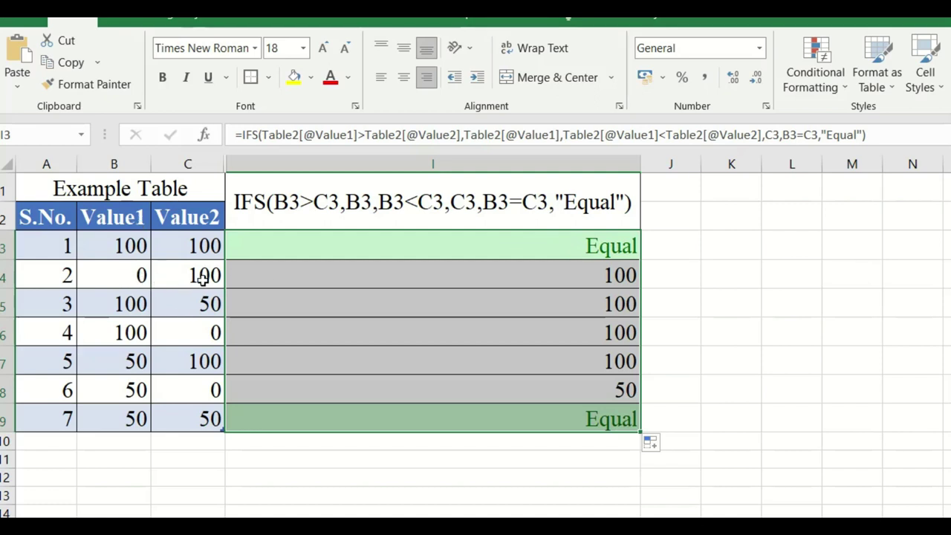
click(628, 279)
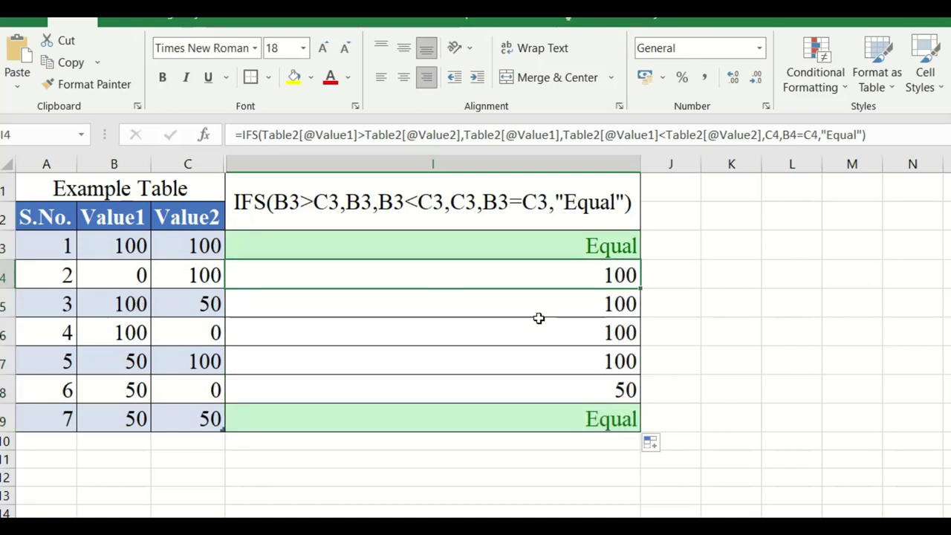
click(138, 394)
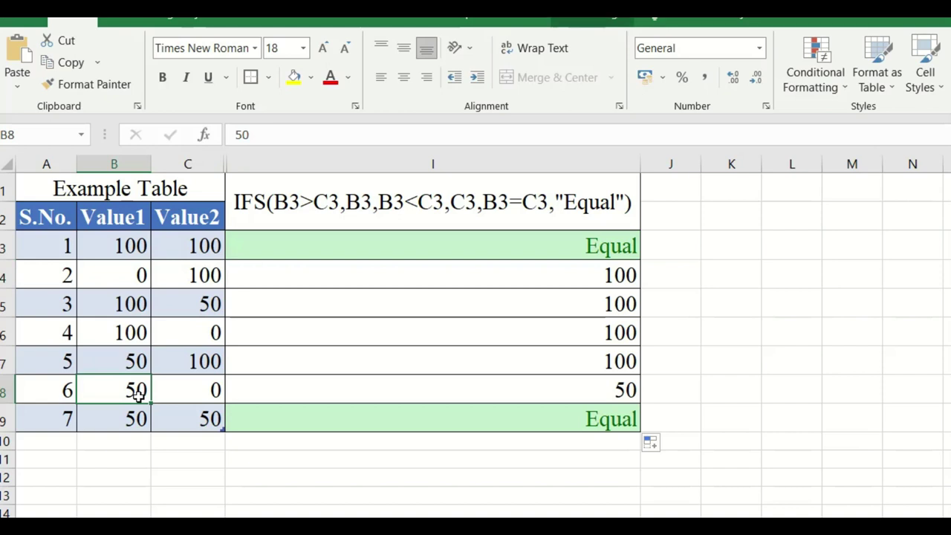
click(623, 391)
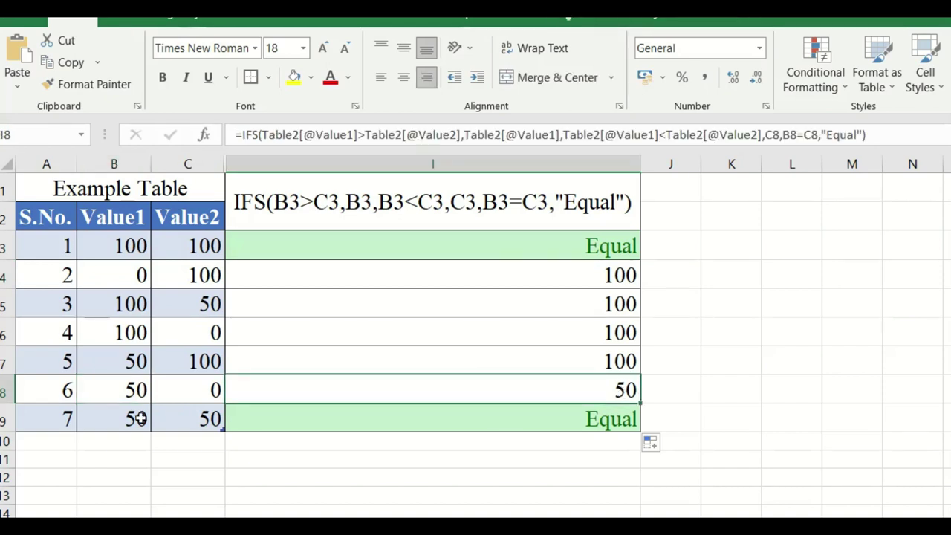
click(601, 421)
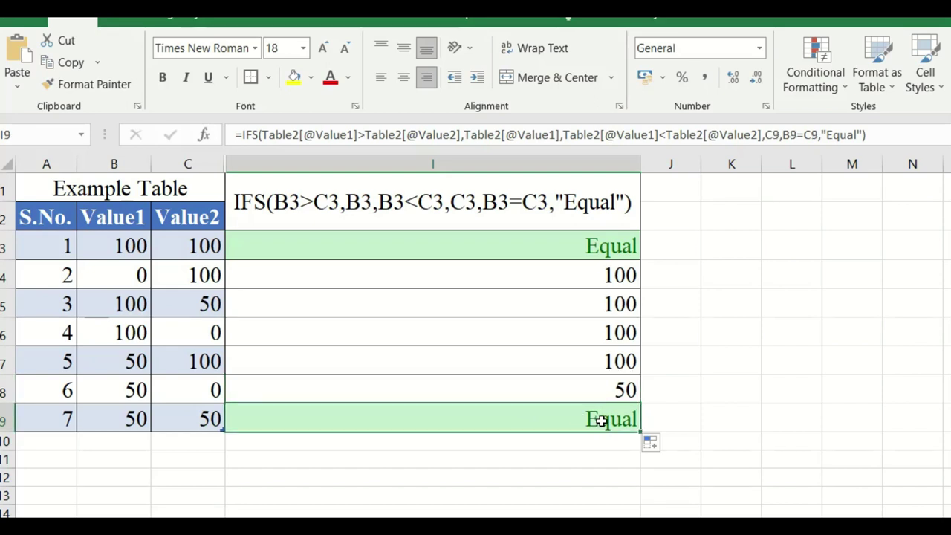